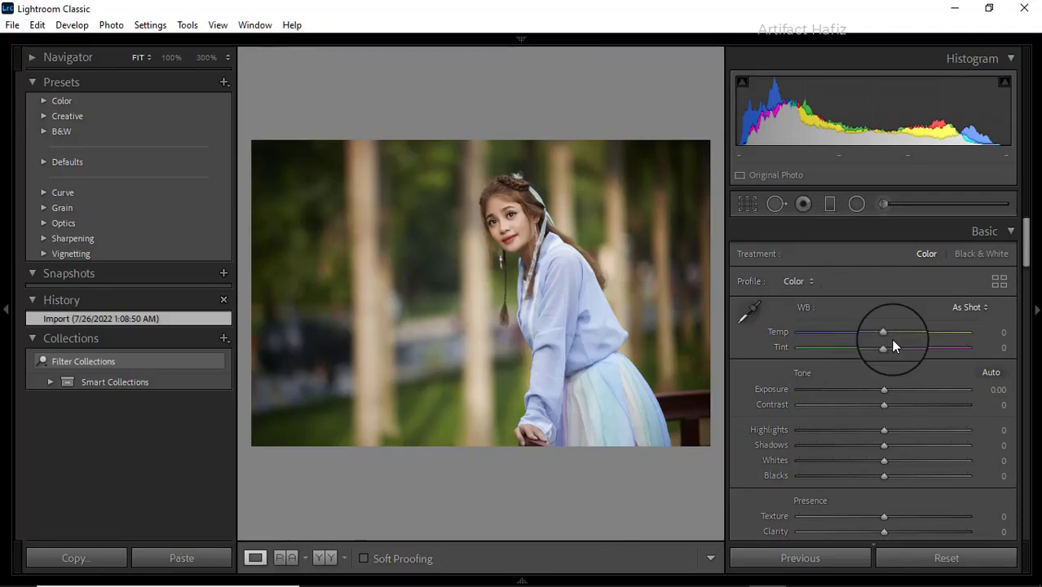
# Warm the portrait's white balance to Temp +3 and Tint -2 in the Basic panel
pyautogui.moveTo(882, 332)
pyautogui.mouseDown()
pyautogui.moveTo(893, 334)
pyautogui.moveTo(856, 333)
pyautogui.moveTo(895, 336)
pyautogui.moveTo(883, 337)
pyautogui.moveTo(881, 350)
pyautogui.moveTo(911, 349)
pyautogui.moveTo(881, 351)
pyautogui.mouseUp()
pyautogui.click(749, 356)
pyautogui.scroll(-2, 815, 365)
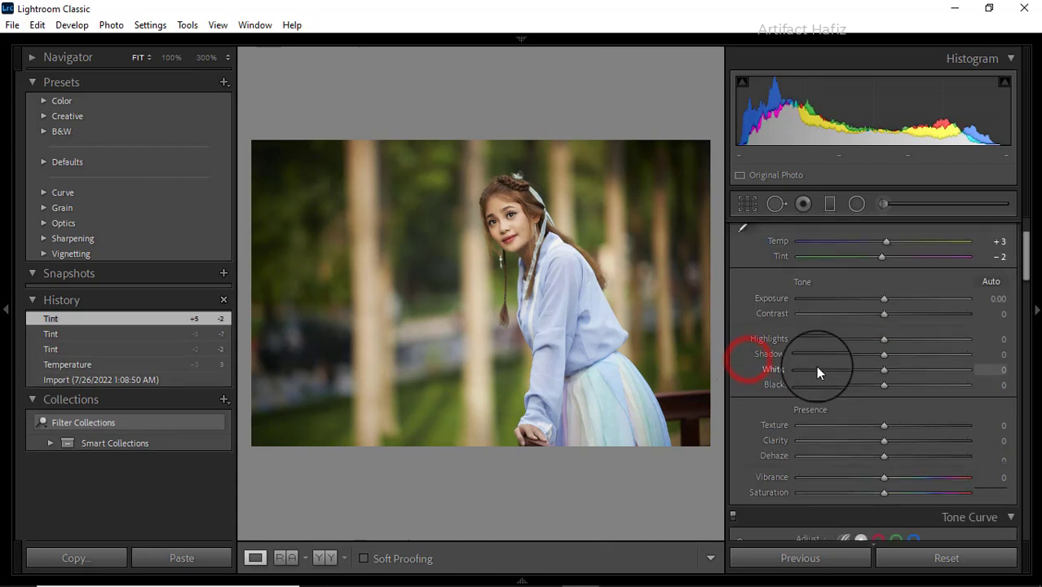
# Set Exposure -0.11, Highlights -56, Whites +28, Blacks +21 and Vibrance +16
pyautogui.moveTo(882, 299)
pyautogui.mouseDown()
pyautogui.moveTo(867, 297)
pyautogui.moveTo(886, 315)
pyautogui.mouseUp()
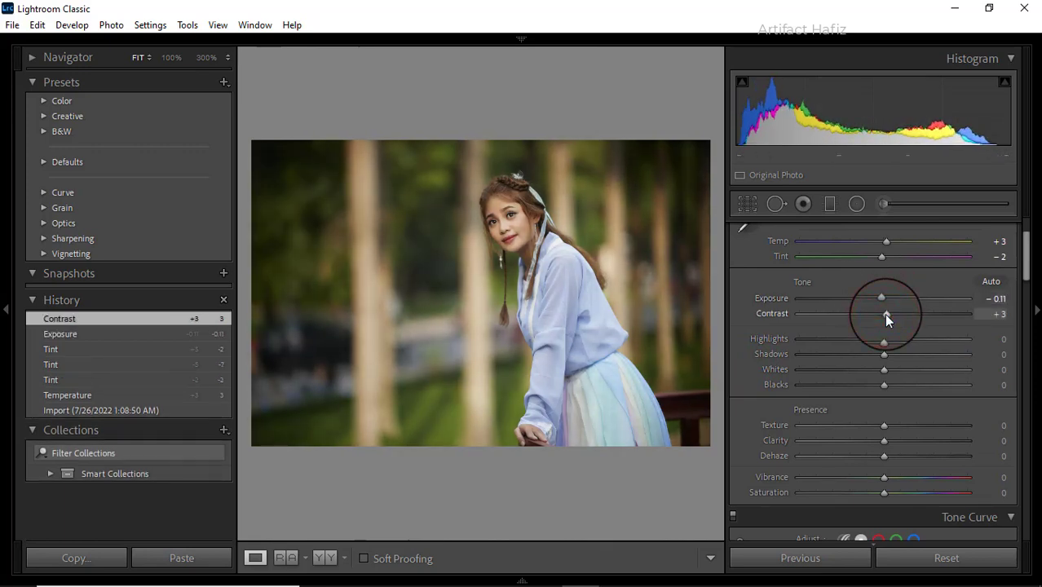
pyautogui.moveTo(883, 338); pyautogui.dragTo(827, 345)
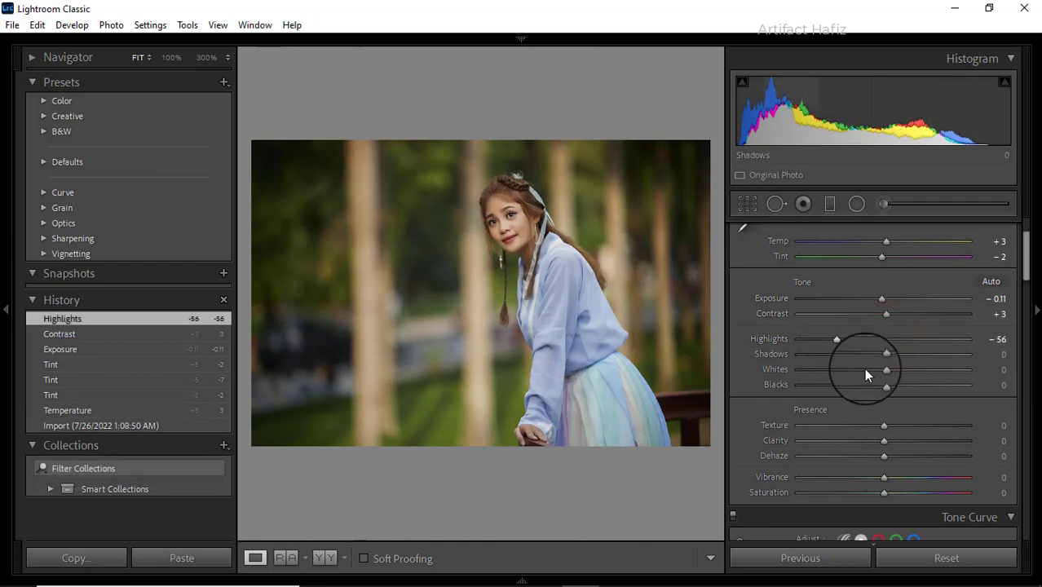
pyautogui.moveTo(886, 370)
pyautogui.mouseDown()
pyautogui.moveTo(924, 370)
pyautogui.moveTo(909, 371)
pyautogui.moveTo(913, 352)
pyautogui.mouseUp()
pyautogui.moveTo(883, 385); pyautogui.dragTo(872, 390)
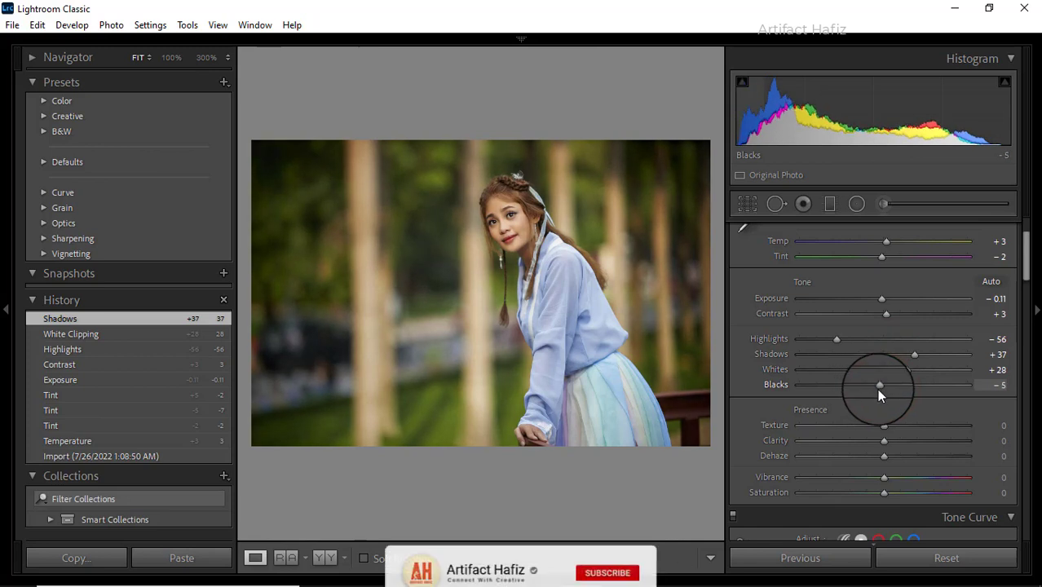
pyautogui.moveTo(872, 390)
pyautogui.mouseDown()
pyautogui.moveTo(904, 394)
pyautogui.moveTo(886, 425)
pyautogui.moveTo(906, 454)
pyautogui.mouseUp()
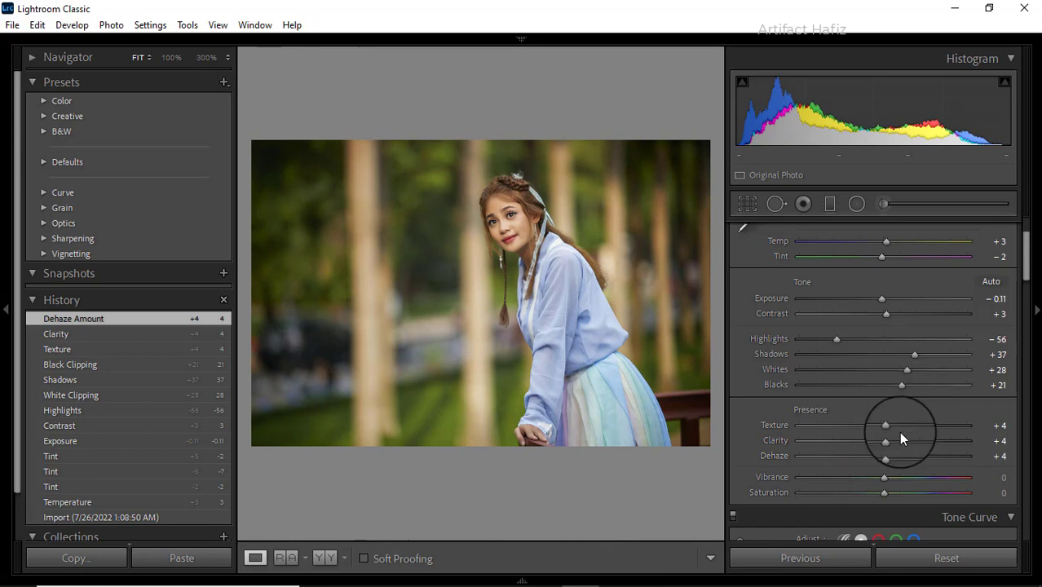
pyautogui.moveTo(882, 478)
pyautogui.mouseDown()
pyautogui.moveTo(896, 480)
pyautogui.moveTo(879, 494)
pyautogui.mouseUp()
# Give the RGB tone curve an S-shape with points 69→60 and 190→198
pyautogui.scroll(-2, 815, 420)
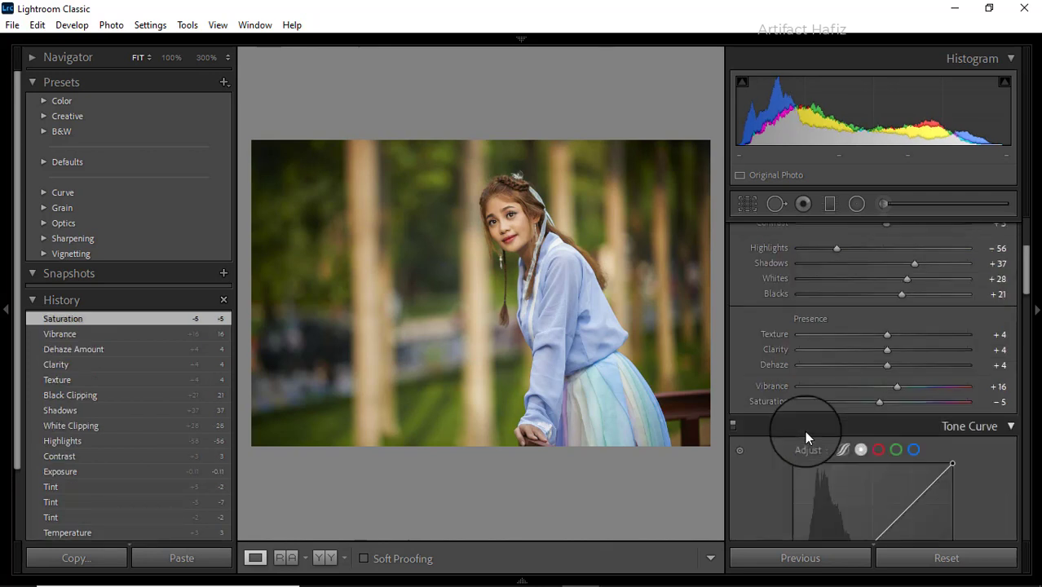
pyautogui.scroll(-3, 804, 430)
pyautogui.click(861, 266)
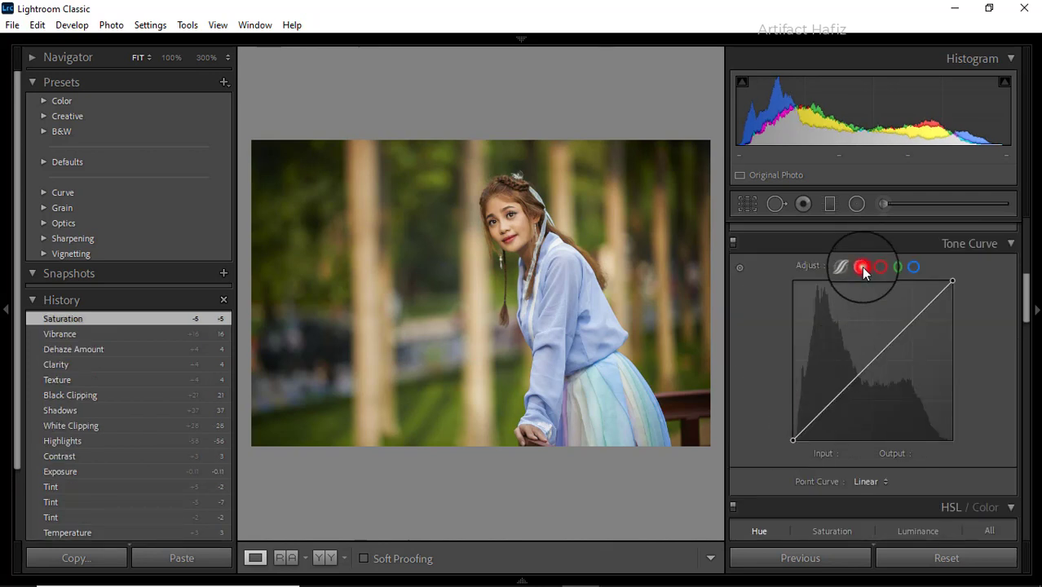
pyautogui.moveTo(830, 400); pyautogui.dragTo(835, 402)
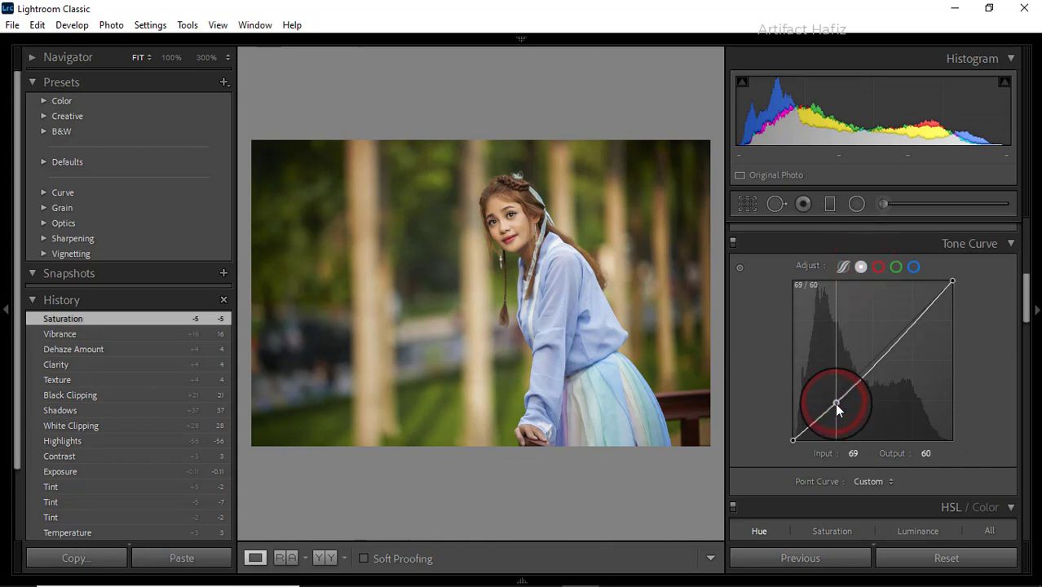
pyautogui.moveTo(911, 321); pyautogui.dragTo(911, 314)
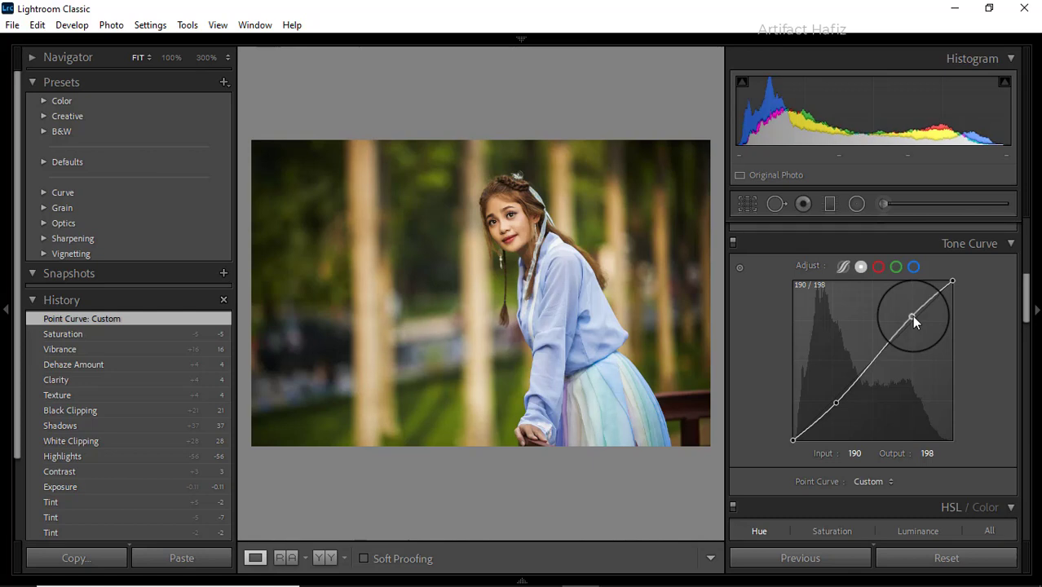
# Raise the blue channel's black point and anchor the blue curve at 60
pyautogui.click(913, 265)
pyautogui.moveTo(792, 440); pyautogui.dragTo(791, 433)
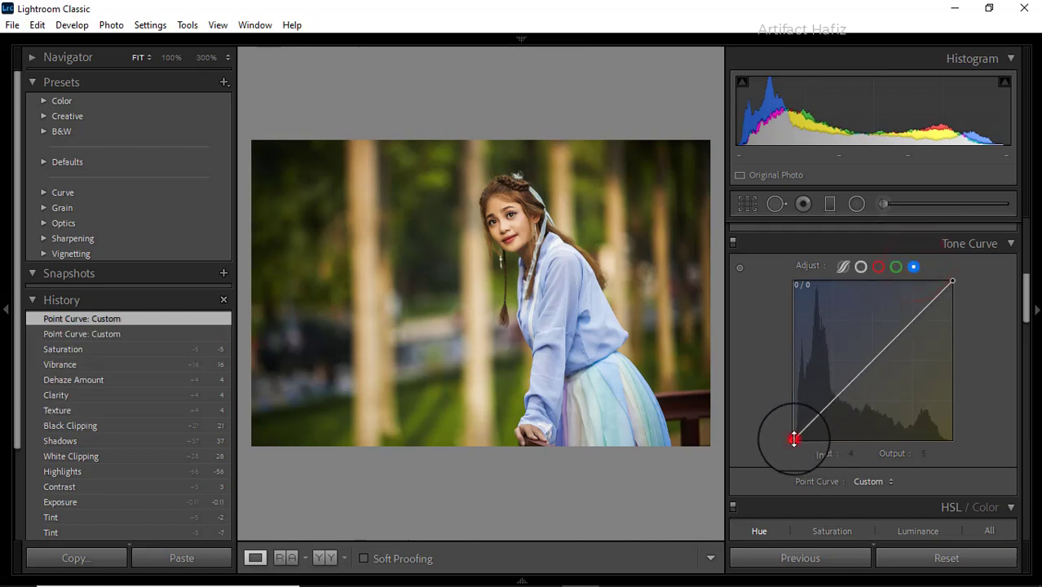
pyautogui.click(830, 402)
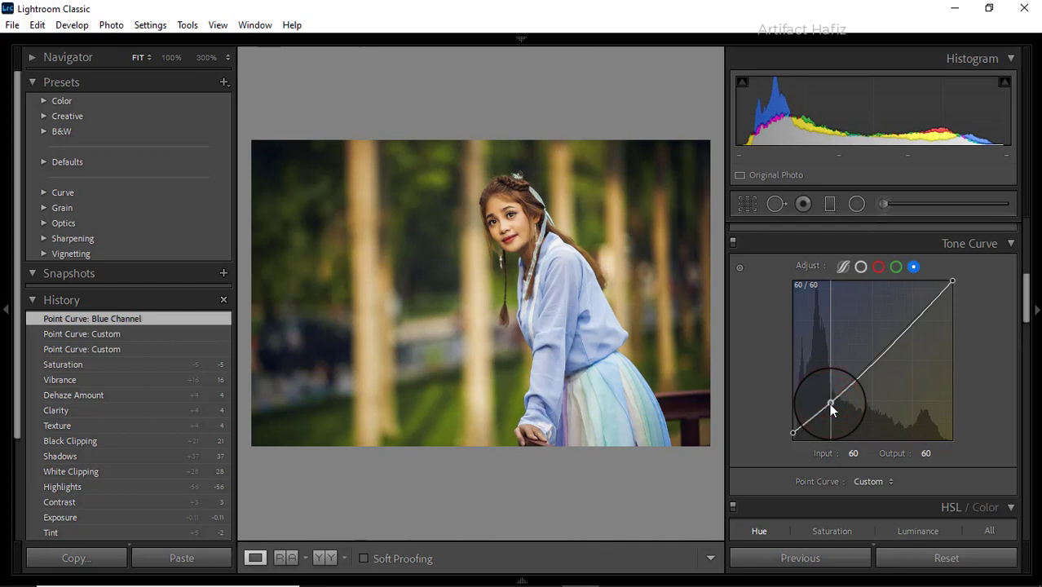
pyautogui.click(830, 403)
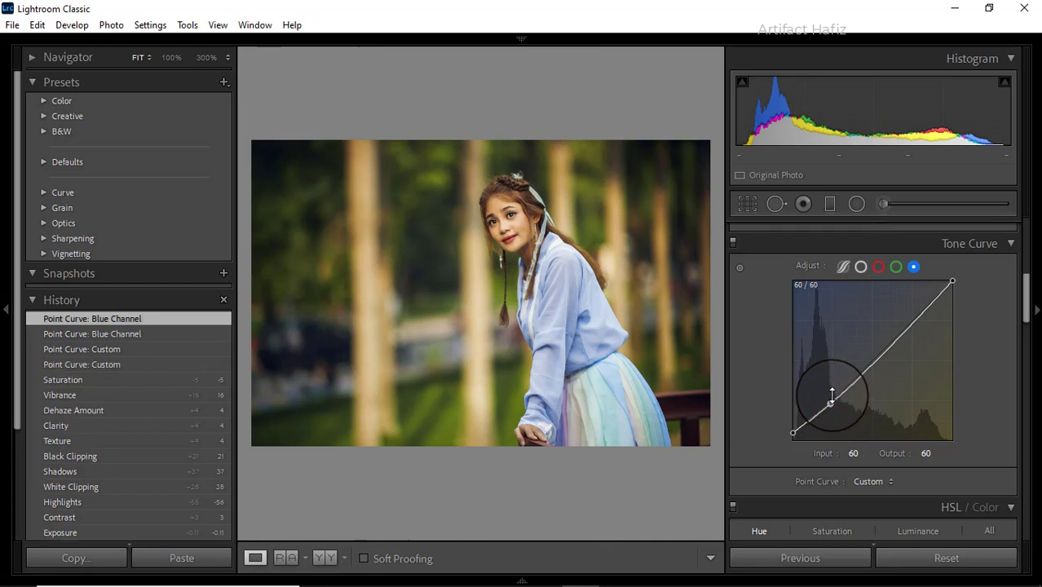
pyautogui.hotkey('ctrl', '2')
pyautogui.click(830, 258)
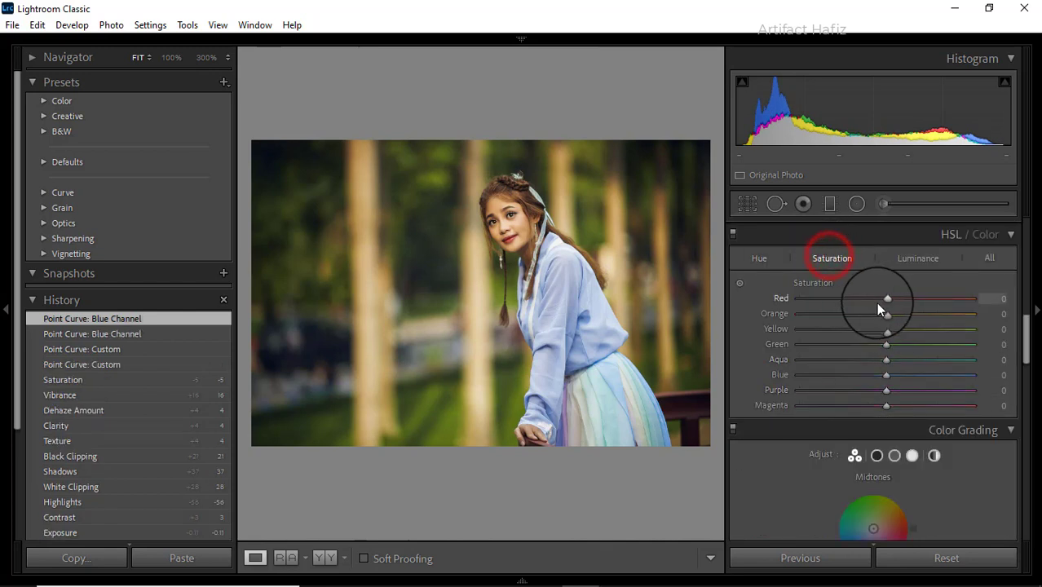
# Set HSL saturation to Red +6, Orange +11, Yellow -76, Green -65, Aqua +7, Blue +11
pyautogui.moveTo(886, 298)
pyautogui.mouseDown()
pyautogui.moveTo(914, 298)
pyautogui.moveTo(871, 321)
pyautogui.moveTo(904, 321)
pyautogui.moveTo(761, 353)
pyautogui.moveTo(842, 353)
pyautogui.moveTo(816, 349)
pyautogui.mouseUp()
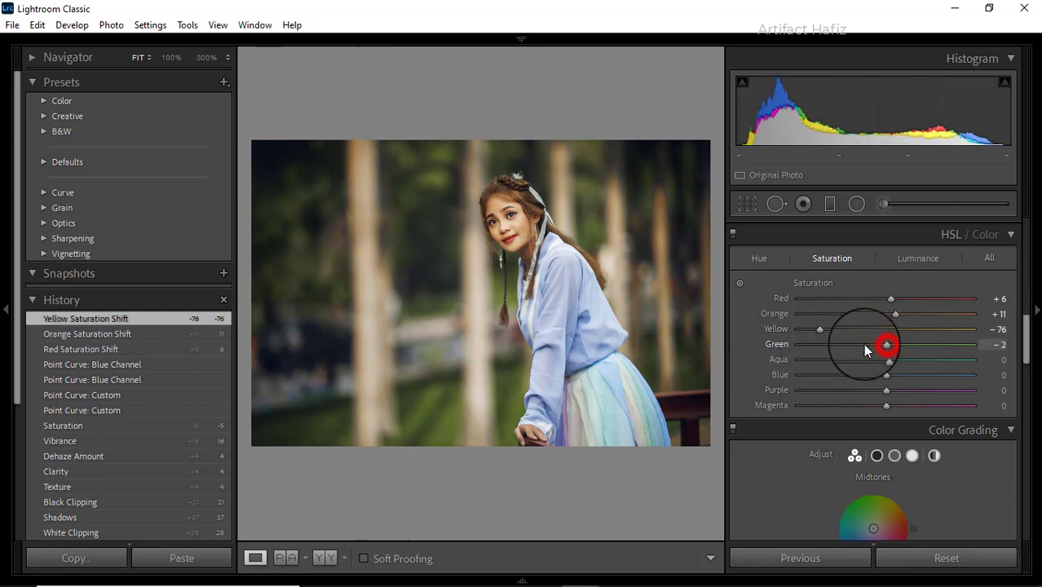
pyautogui.moveTo(885, 344)
pyautogui.mouseDown()
pyautogui.moveTo(797, 349)
pyautogui.moveTo(827, 344)
pyautogui.mouseUp()
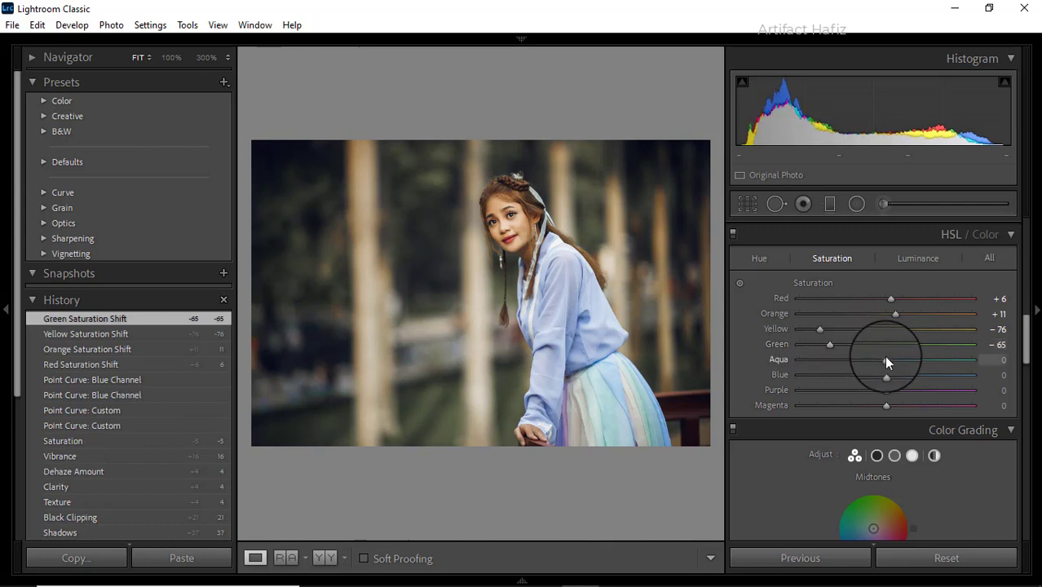
pyautogui.moveTo(886, 359); pyautogui.dragTo(894, 375)
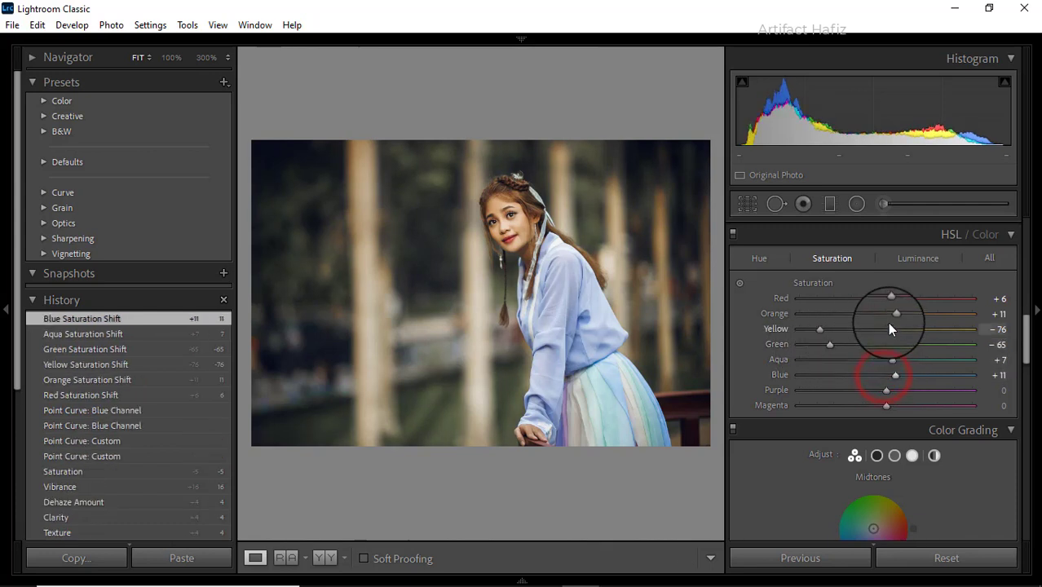
# Set luminance Orange +15, Yellow -11, Green +11, Blue -8, and hues Aqua -22, Blue -26
pyautogui.click(903, 261)
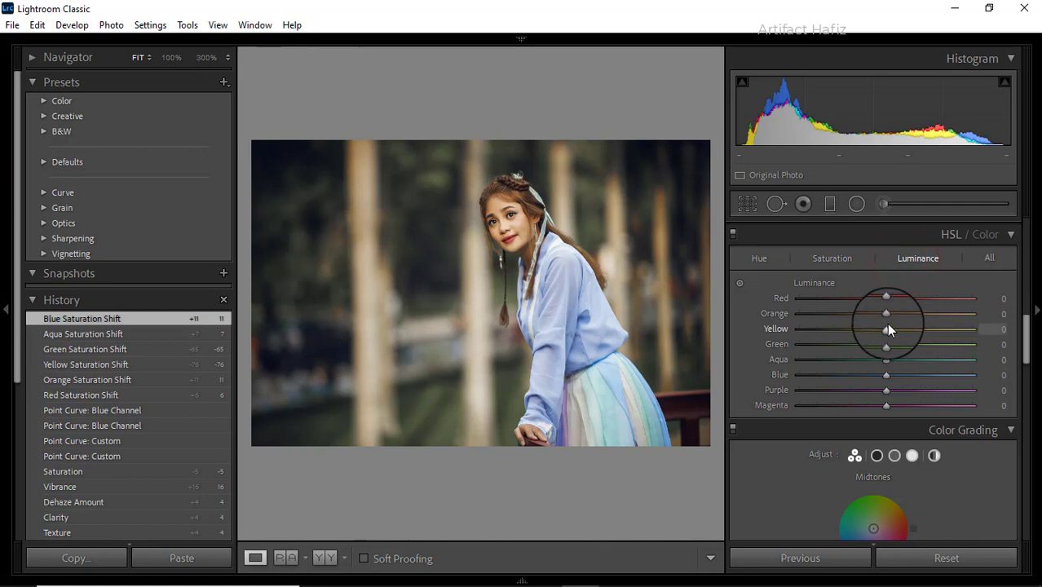
pyautogui.moveTo(886, 313)
pyautogui.mouseDown()
pyautogui.moveTo(911, 314)
pyautogui.moveTo(895, 315)
pyautogui.moveTo(926, 300)
pyautogui.moveTo(856, 323)
pyautogui.moveTo(888, 329)
pyautogui.mouseUp()
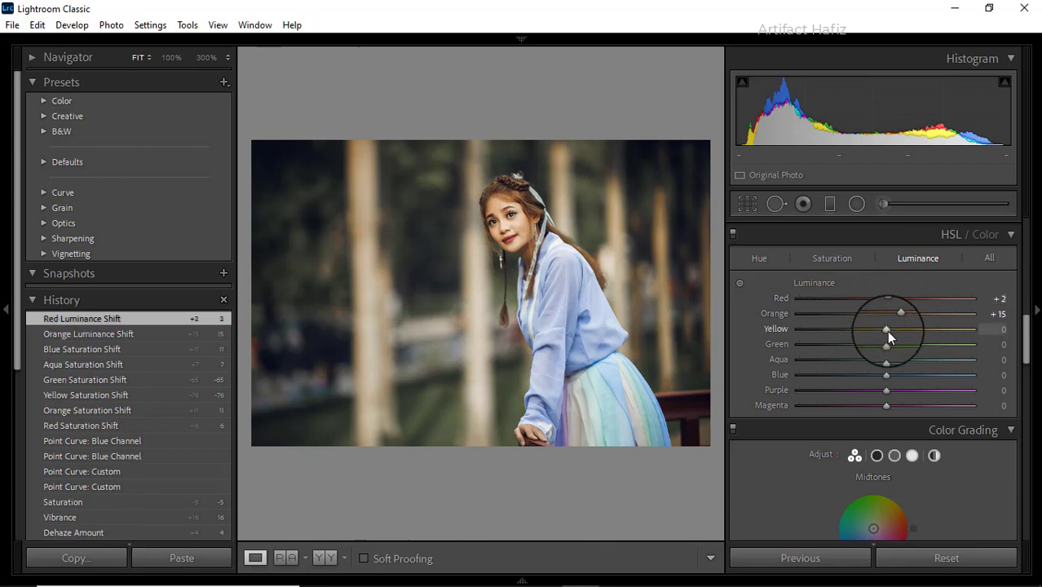
pyautogui.moveTo(886, 329)
pyautogui.mouseDown()
pyautogui.moveTo(913, 328)
pyautogui.moveTo(857, 344)
pyautogui.moveTo(897, 344)
pyautogui.moveTo(886, 368)
pyautogui.moveTo(861, 375)
pyautogui.moveTo(877, 376)
pyautogui.mouseUp()
pyautogui.click(760, 259)
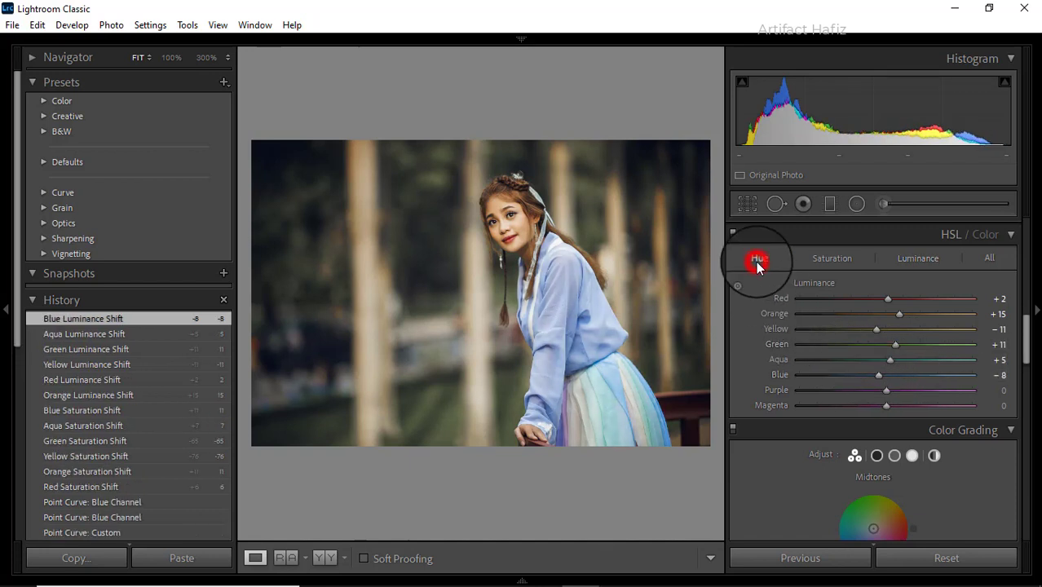
pyautogui.moveTo(886, 362)
pyautogui.mouseDown()
pyautogui.moveTo(853, 376)
pyautogui.moveTo(871, 377)
pyautogui.mouseUp()
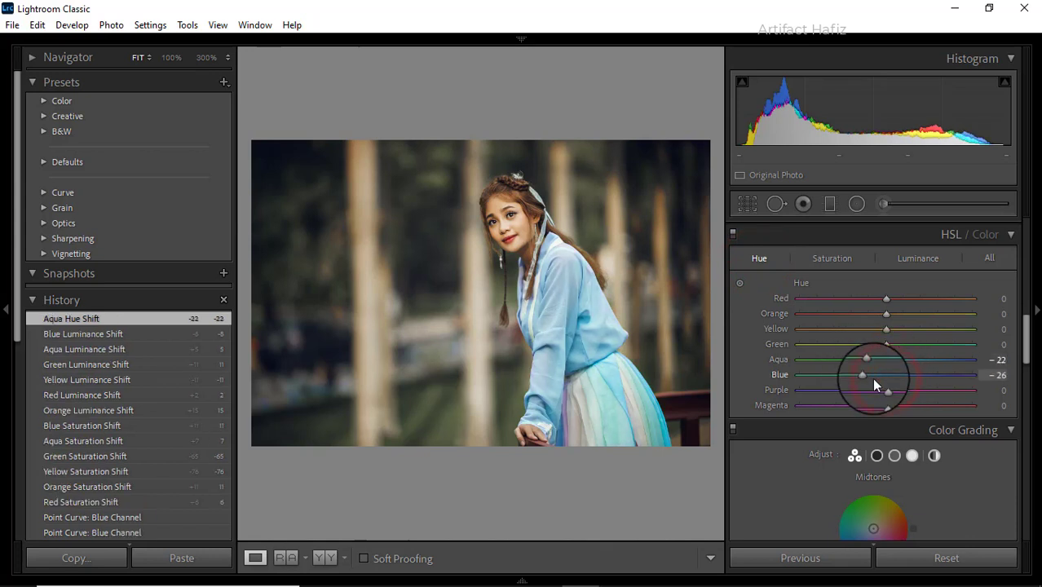
# Tint the shadows at hue 236, highlights at hue 35 and midtones at hue 159
pyautogui.scroll(-3, 886, 373)
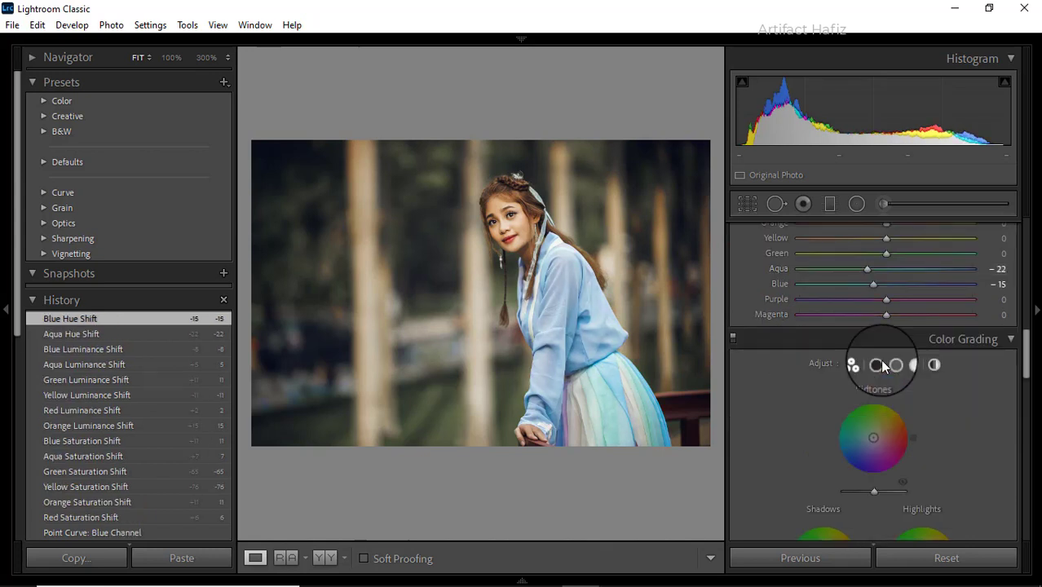
pyautogui.scroll(1, 877, 359)
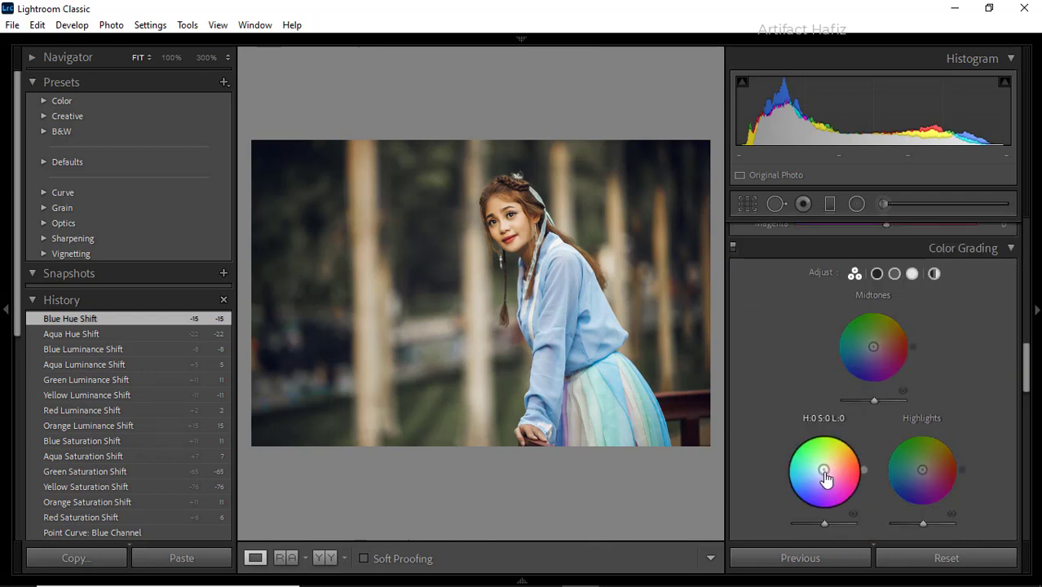
pyautogui.moveTo(823, 471)
pyautogui.mouseDown()
pyautogui.moveTo(793, 494)
pyautogui.moveTo(804, 523)
pyautogui.moveTo(771, 518)
pyautogui.mouseUp()
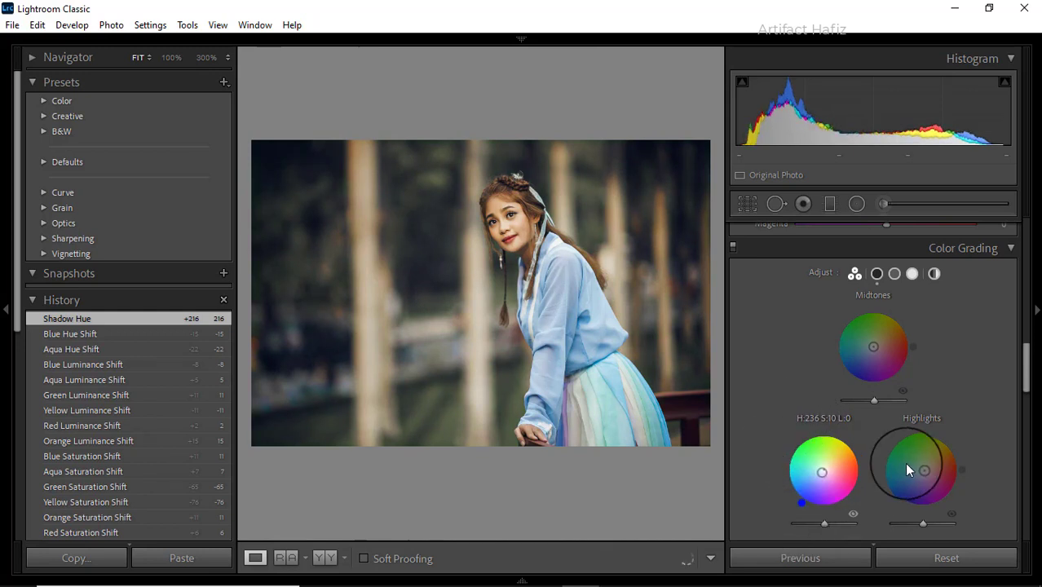
pyautogui.moveTo(922, 469); pyautogui.dragTo(964, 438)
pyautogui.moveTo(873, 345); pyautogui.dragTo(875, 350)
pyautogui.moveTo(866, 297)
pyautogui.mouseDown()
pyautogui.moveTo(866, 320)
pyautogui.moveTo(811, 326)
pyautogui.moveTo(834, 371)
pyautogui.mouseUp()
# Apply Sharpening Amount 7 and Luminance noise reduction 6 in the Detail panel
pyautogui.scroll(-3, 837, 401)
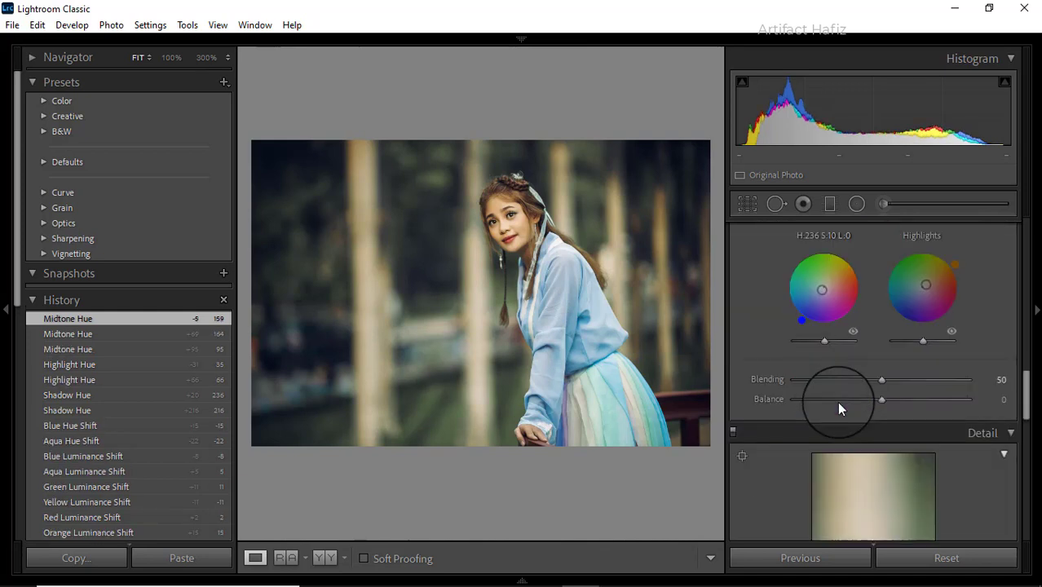
pyautogui.scroll(-3, 838, 408)
pyautogui.scroll(-2, 837, 423)
pyautogui.scroll(-3, 837, 423)
pyautogui.scroll(6, 837, 423)
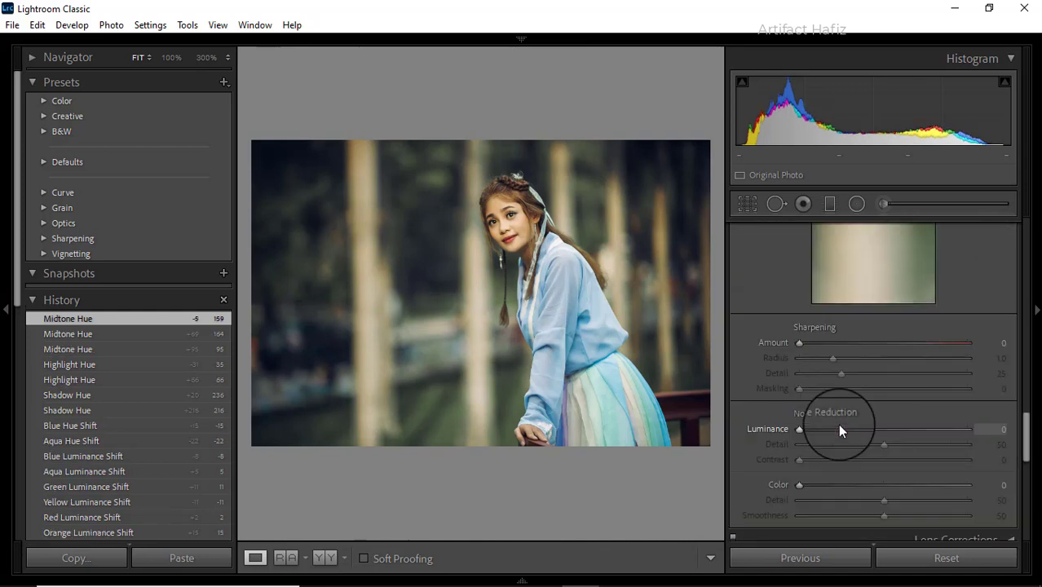
pyautogui.moveTo(799, 343); pyautogui.dragTo(807, 343)
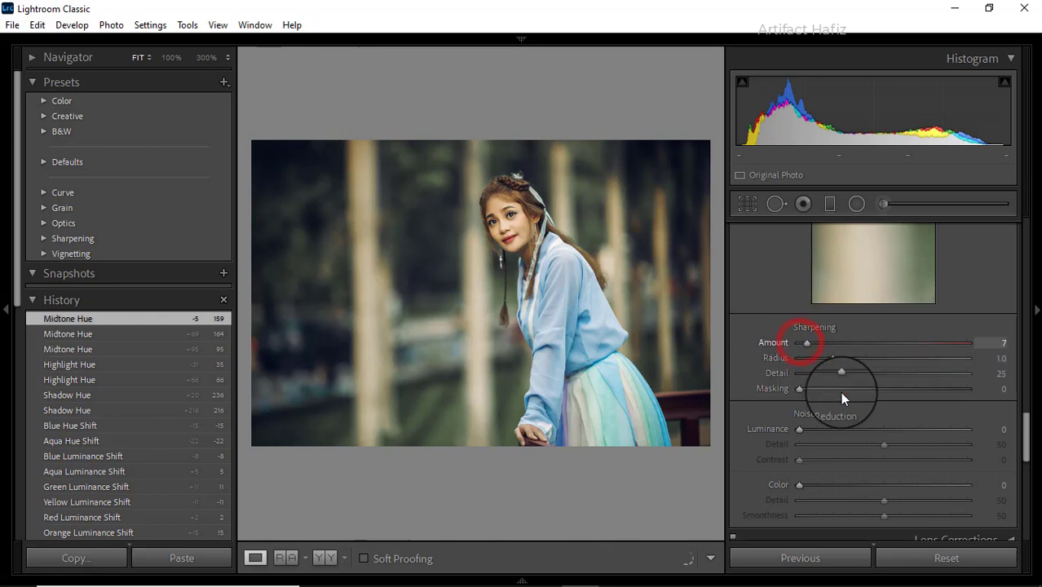
pyautogui.moveTo(799, 431); pyautogui.dragTo(812, 429)
pyautogui.scroll(-2, 832, 423)
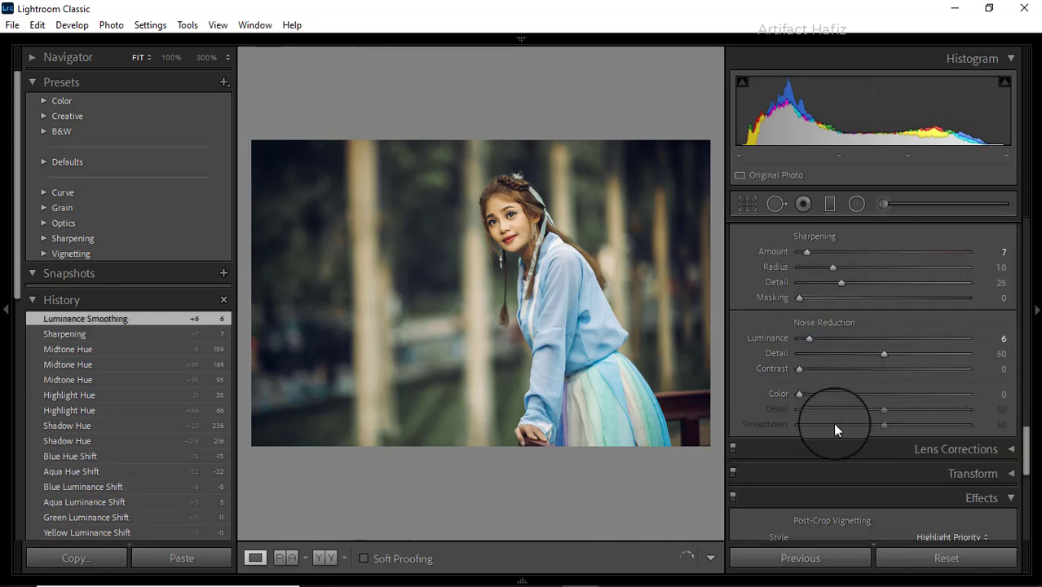
pyautogui.scroll(-2, 833, 424)
# Add a post-crop vignette (Amount -17, Midpoint 26, Roundness +100, Feather 86) and Grain 6
pyautogui.scroll(-2, 850, 420)
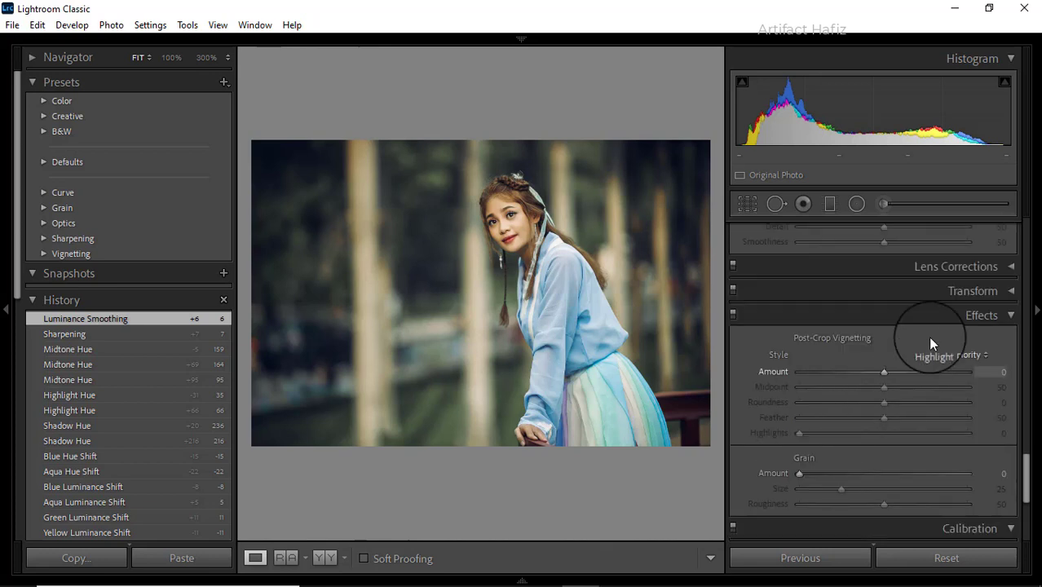
pyautogui.moveTo(882, 371)
pyautogui.mouseDown()
pyautogui.moveTo(853, 373)
pyautogui.moveTo(950, 405)
pyautogui.moveTo(976, 401)
pyautogui.mouseUp()
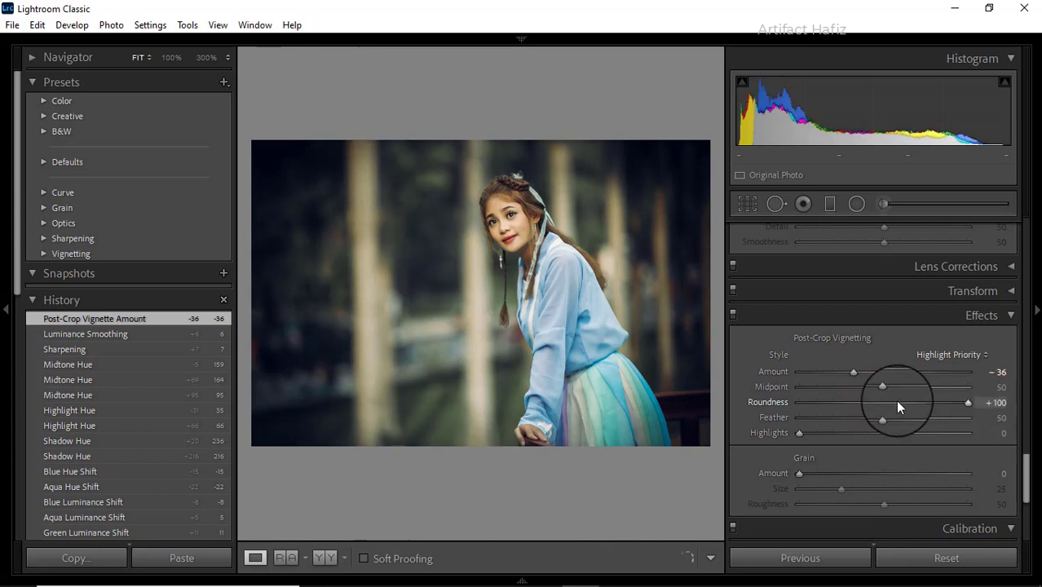
pyautogui.moveTo(883, 385); pyautogui.dragTo(832, 391)
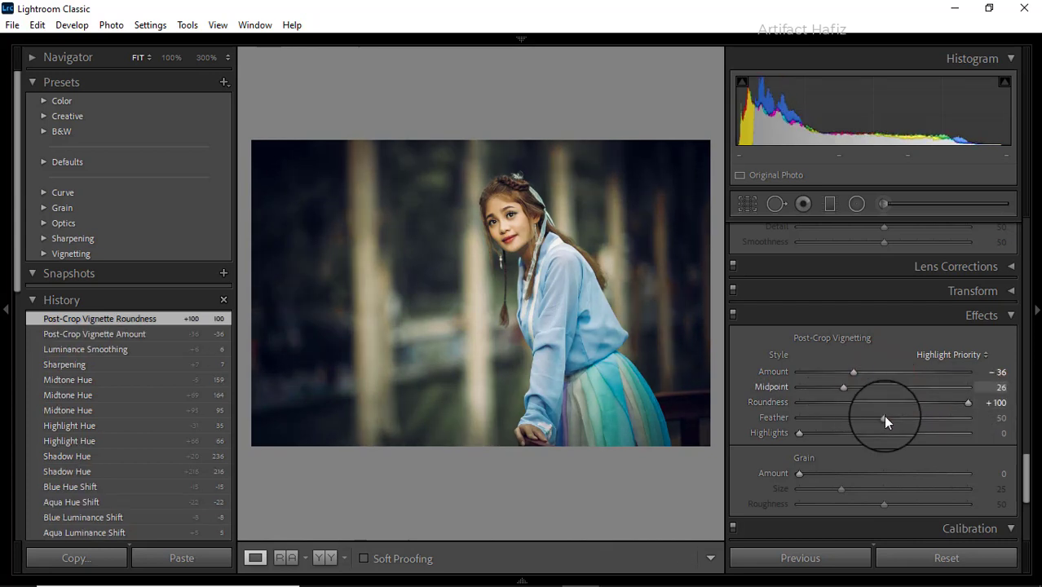
pyautogui.moveTo(884, 418); pyautogui.dragTo(943, 418)
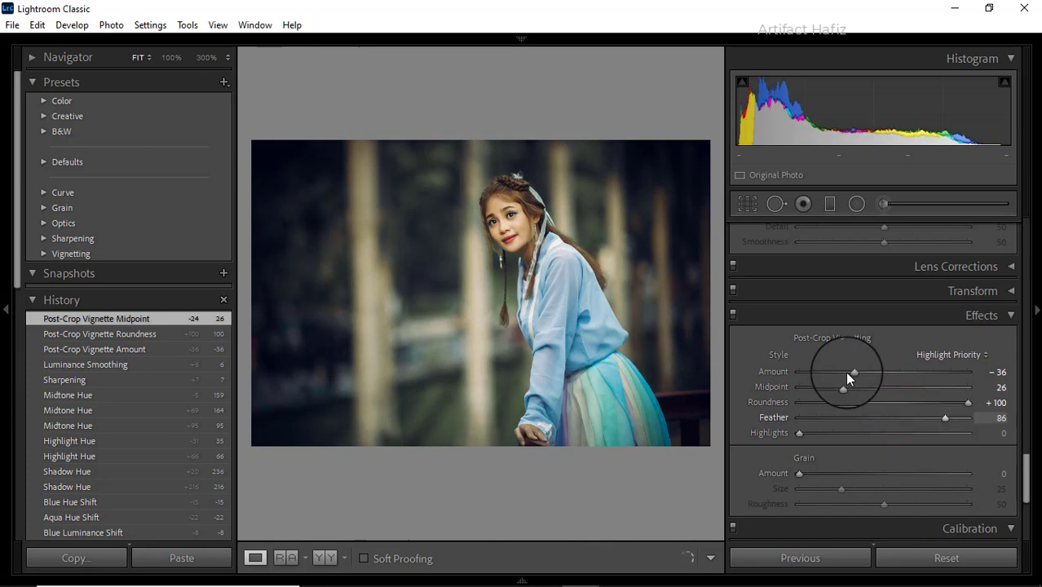
pyautogui.moveTo(851, 372); pyautogui.dragTo(868, 372)
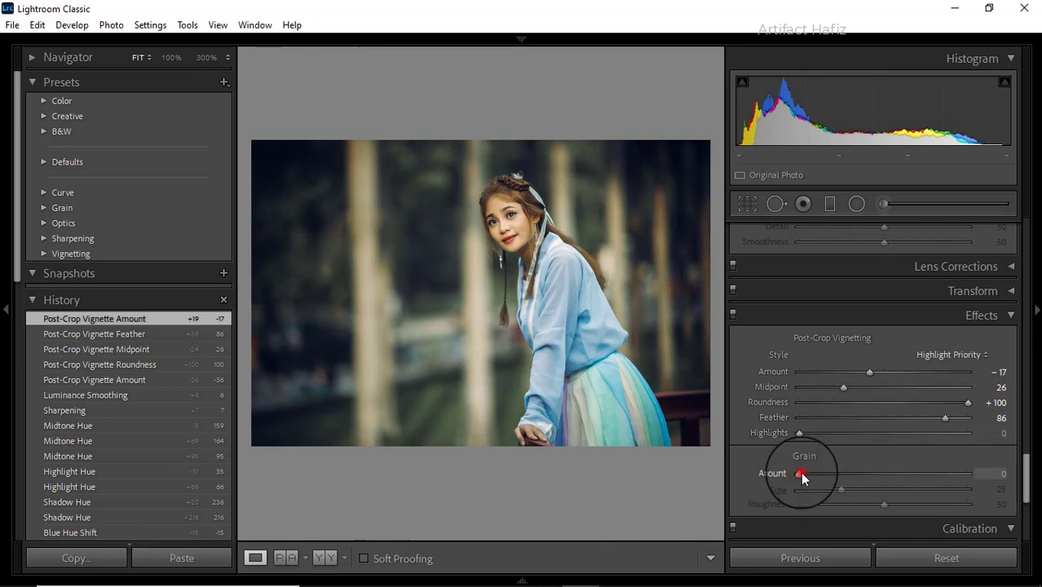
pyautogui.moveTo(799, 474); pyautogui.dragTo(810, 474)
# Set Calibration primary saturation to Green +43, Red -35 and Blue -15
pyautogui.scroll(-3, 856, 464)
pyautogui.scroll(-5, 856, 464)
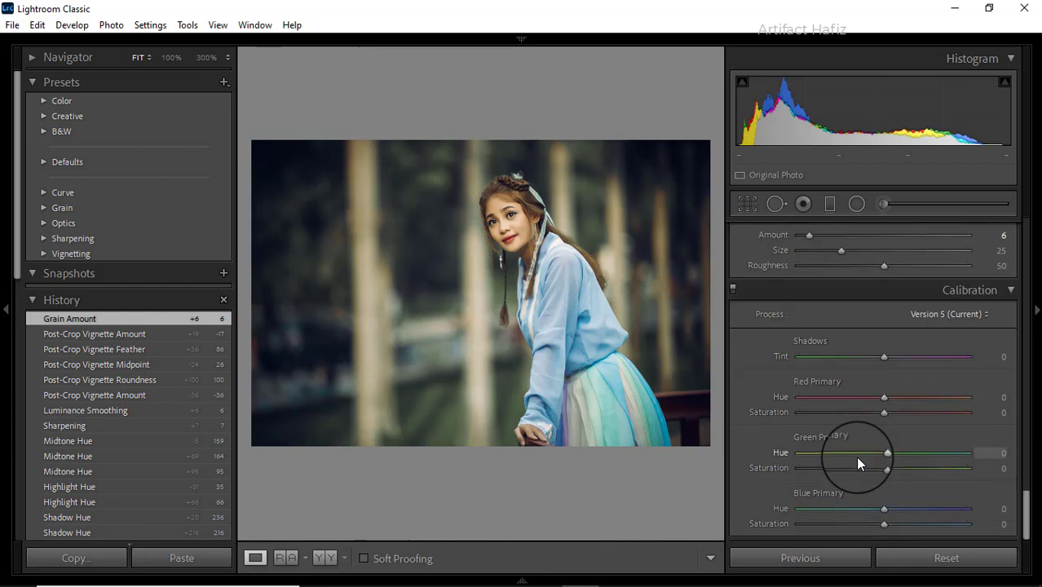
pyautogui.click(883, 468)
pyautogui.moveTo(890, 468); pyautogui.dragTo(918, 468)
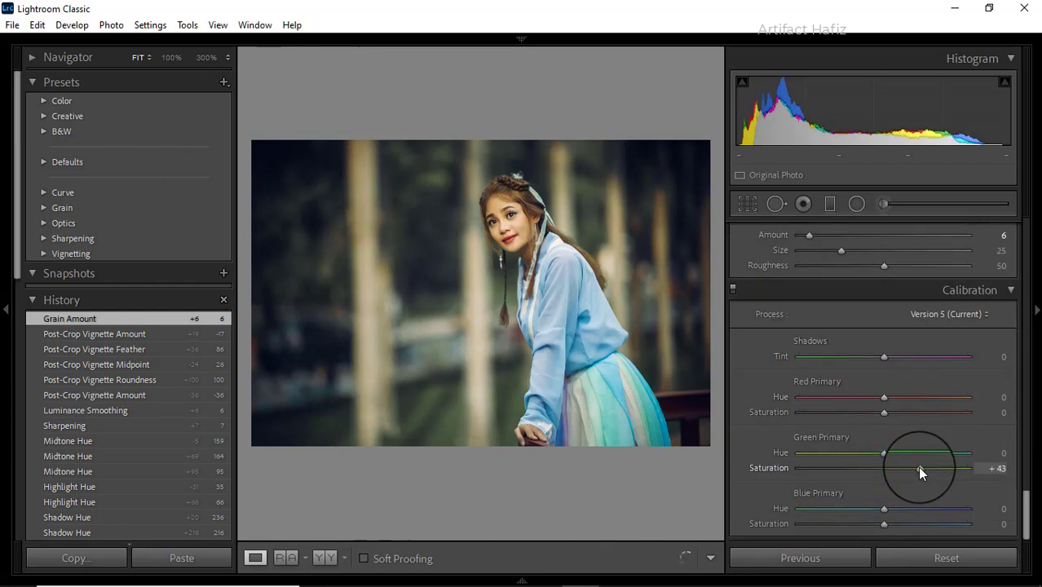
pyautogui.moveTo(883, 411); pyautogui.dragTo(854, 416)
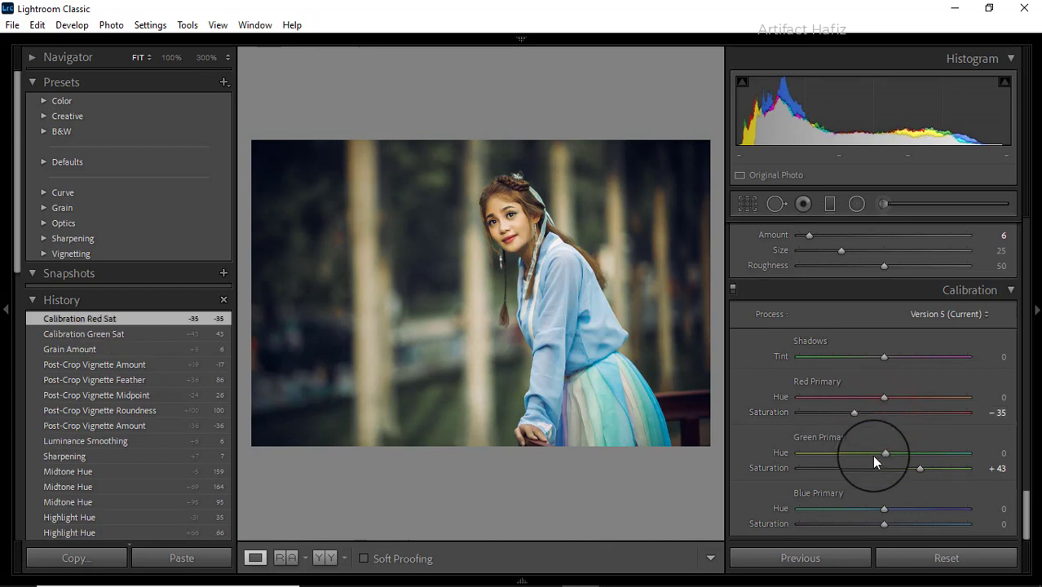
pyautogui.moveTo(883, 523); pyautogui.dragTo(870, 524)
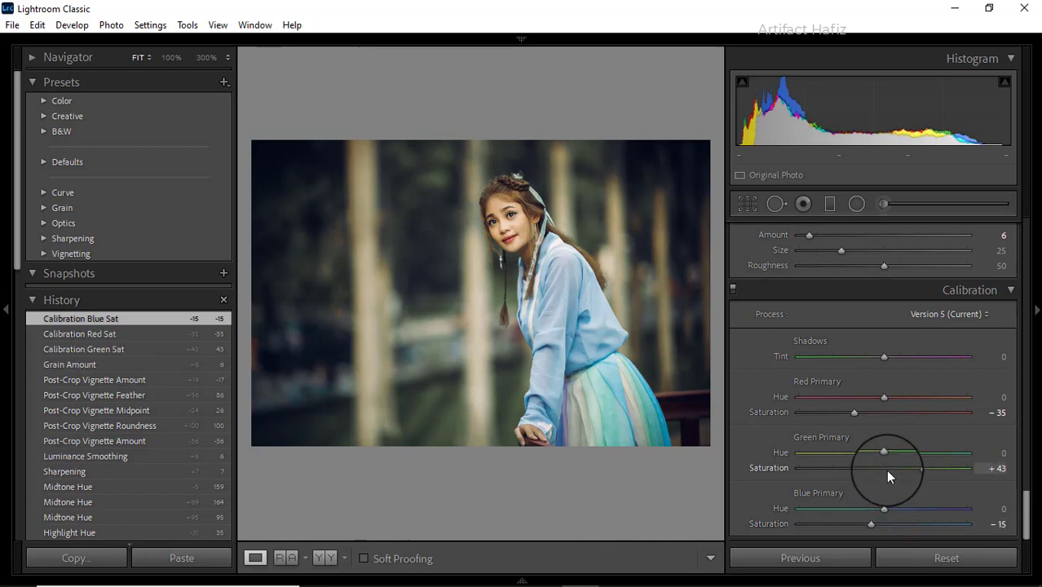
# Place a diagonal graduated filter over the upper-left background and raise its exposure
pyautogui.click(829, 205)
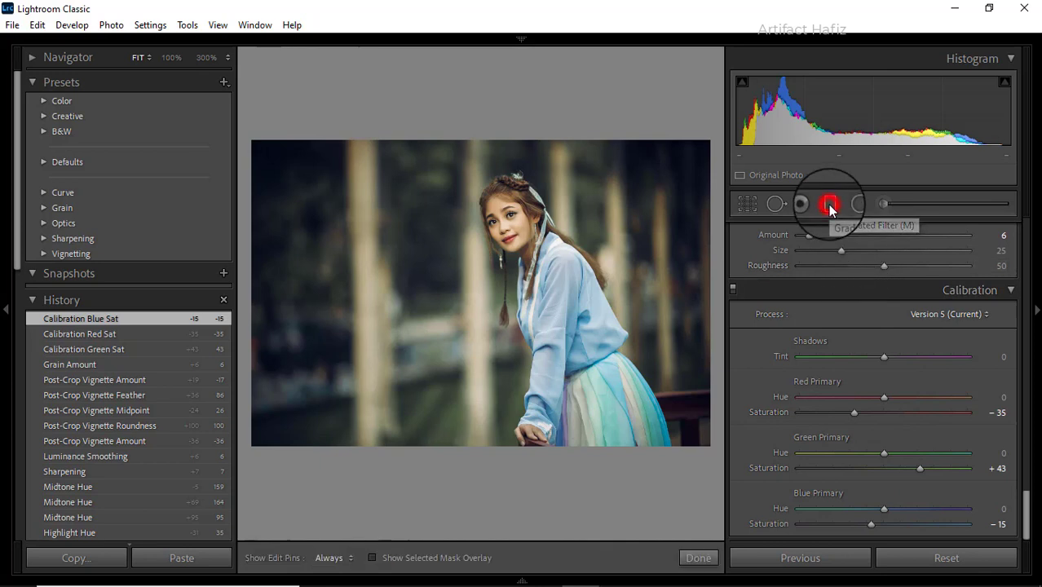
pyautogui.click(283, 152)
pyautogui.moveTo(376, 256); pyautogui.dragTo(421, 326)
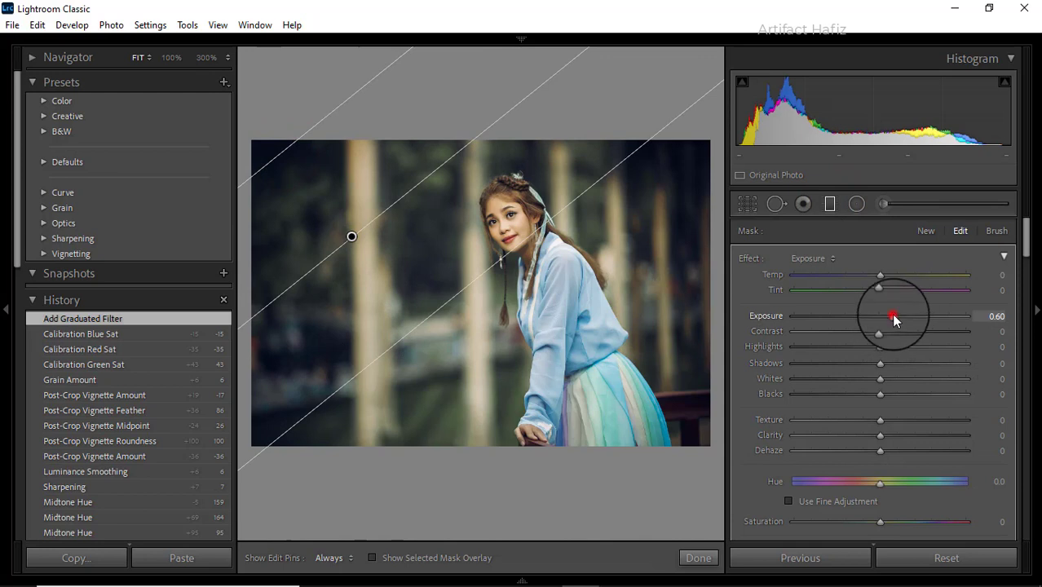
pyautogui.moveTo(893, 318)
pyautogui.mouseDown()
pyautogui.moveTo(955, 320)
pyautogui.moveTo(931, 324)
pyautogui.mouseUp()
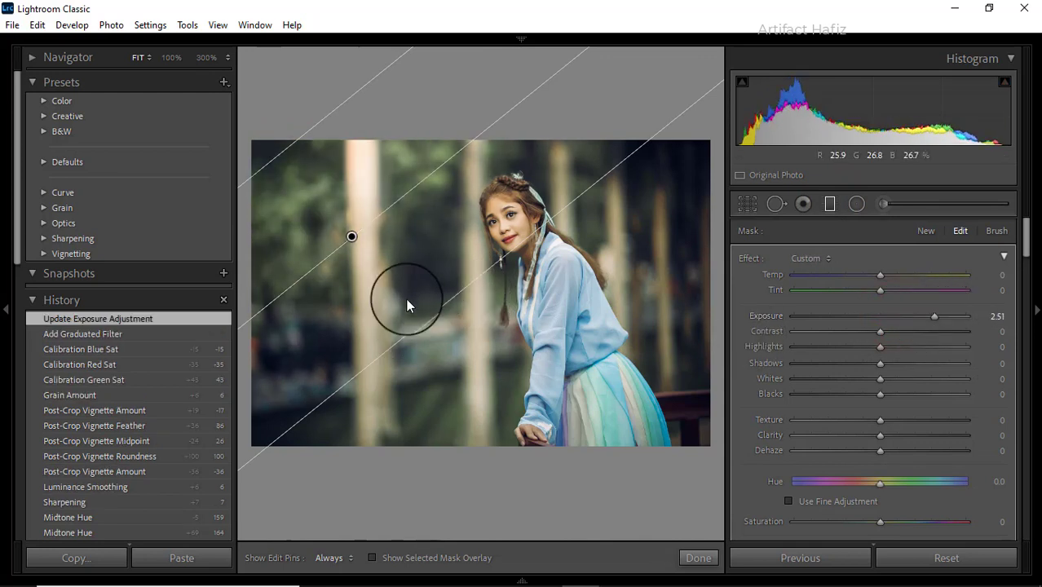
pyautogui.click(352, 236)
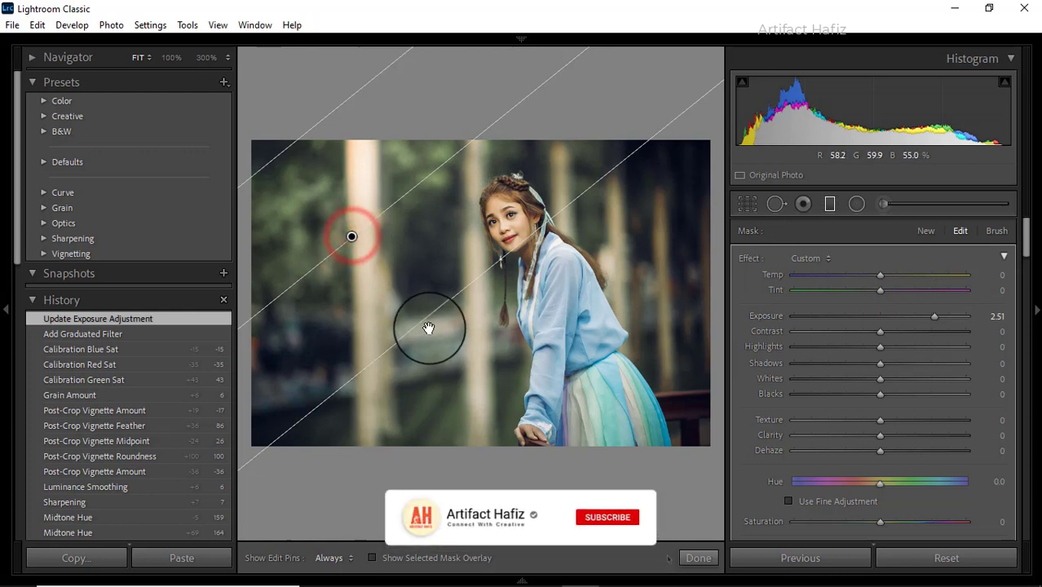
pyautogui.moveTo(428, 318)
pyautogui.mouseDown()
pyautogui.moveTo(379, 353)
pyautogui.moveTo(459, 313)
pyautogui.moveTo(445, 336)
pyautogui.mouseUp()
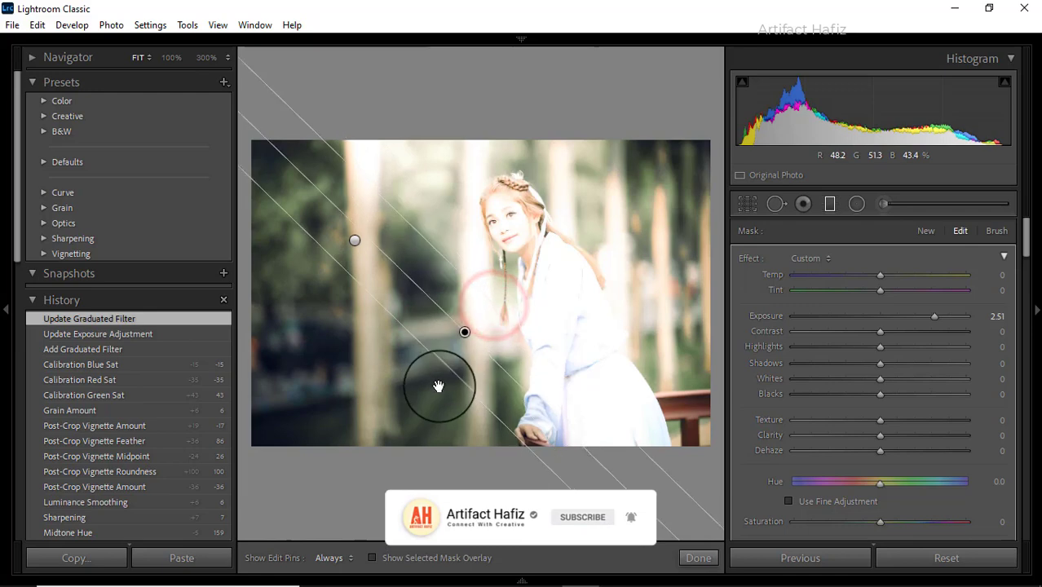
# Delete the extra gradient, redraw the diagonal one from the top-left, and set Exposure 1.91
pyautogui.moveTo(491, 304); pyautogui.dragTo(491, 404)
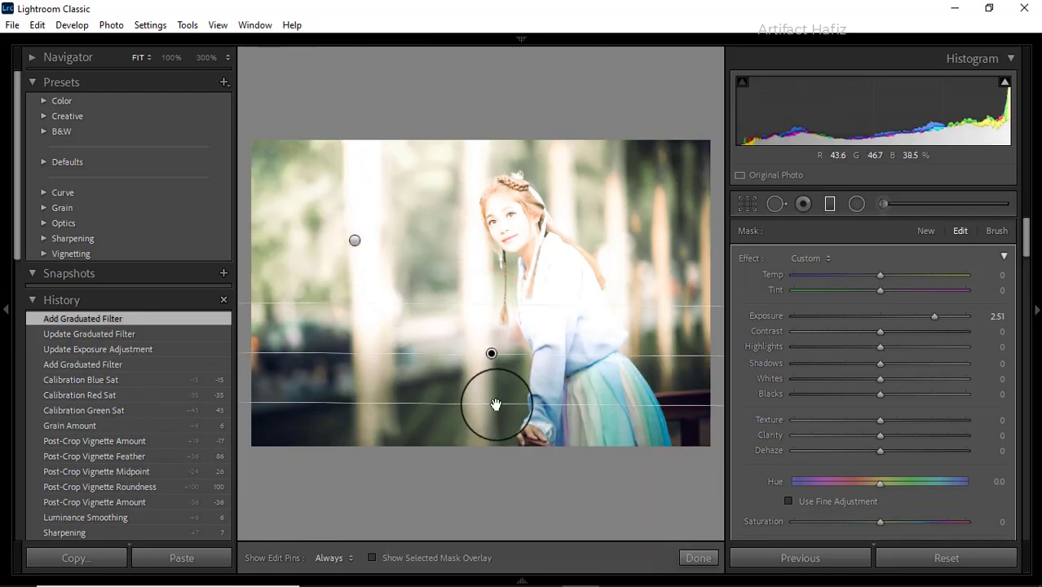
pyautogui.press('Delete')
pyautogui.moveTo(350, 242)
pyautogui.mouseDown()
pyautogui.moveTo(598, 247)
pyautogui.moveTo(489, 188)
pyautogui.mouseUp()
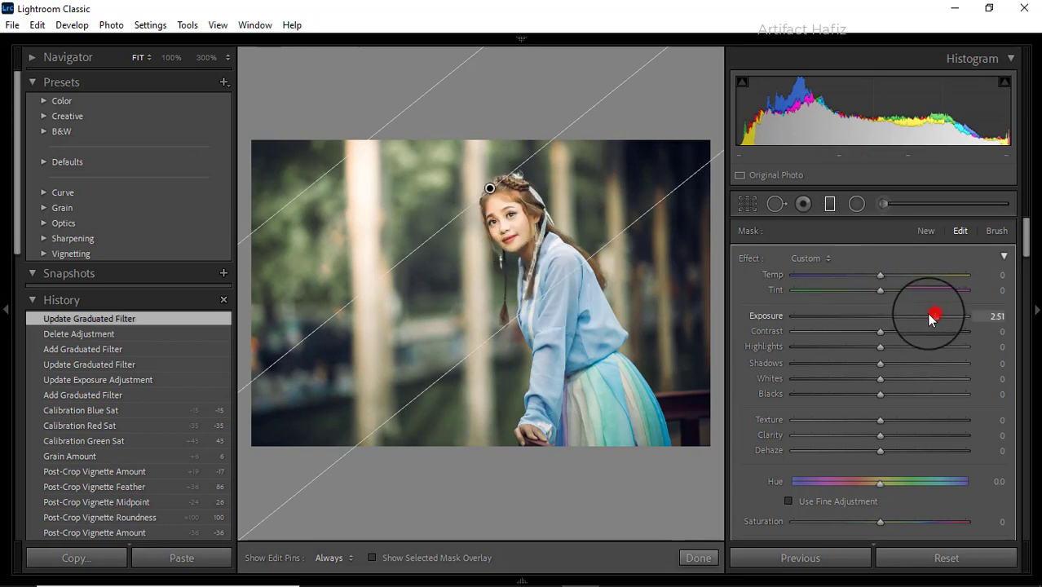
pyautogui.moveTo(932, 316); pyautogui.dragTo(920, 316)
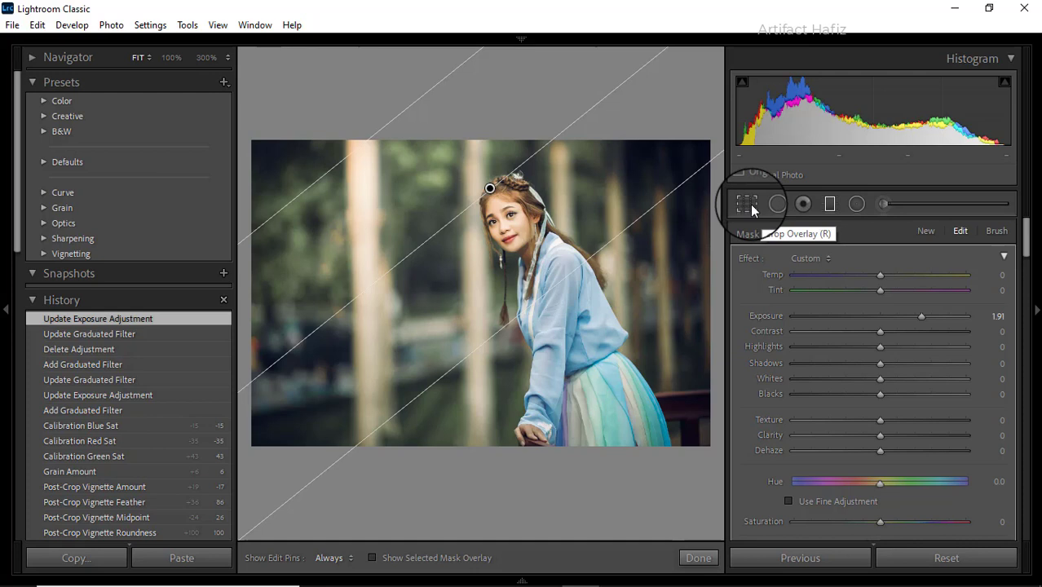
# Close the graduated mask and lower global Exposure to -0.39 in side-by-side Before/After view
pyautogui.click(827, 203)
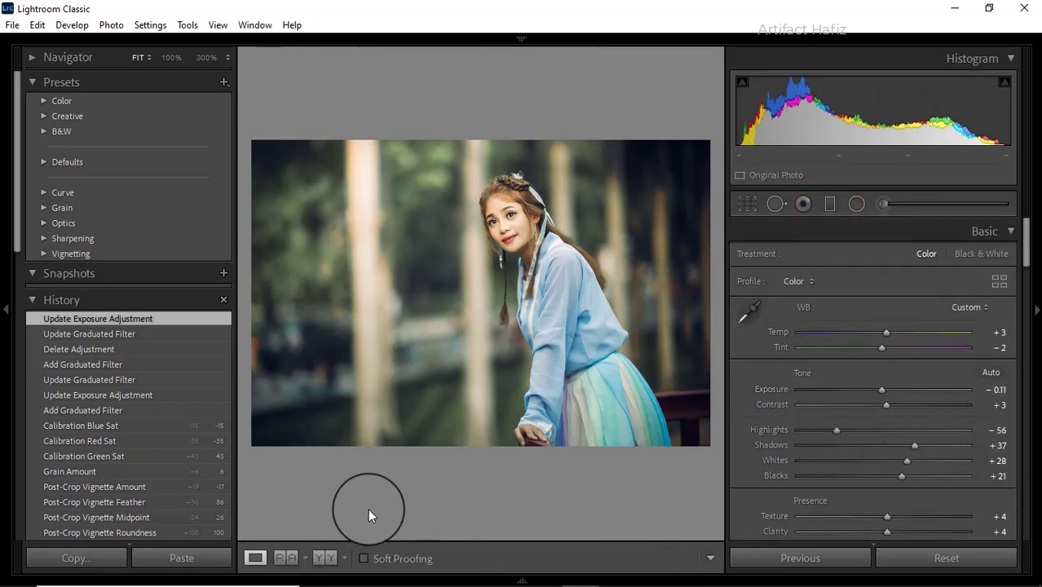
pyautogui.click(329, 559)
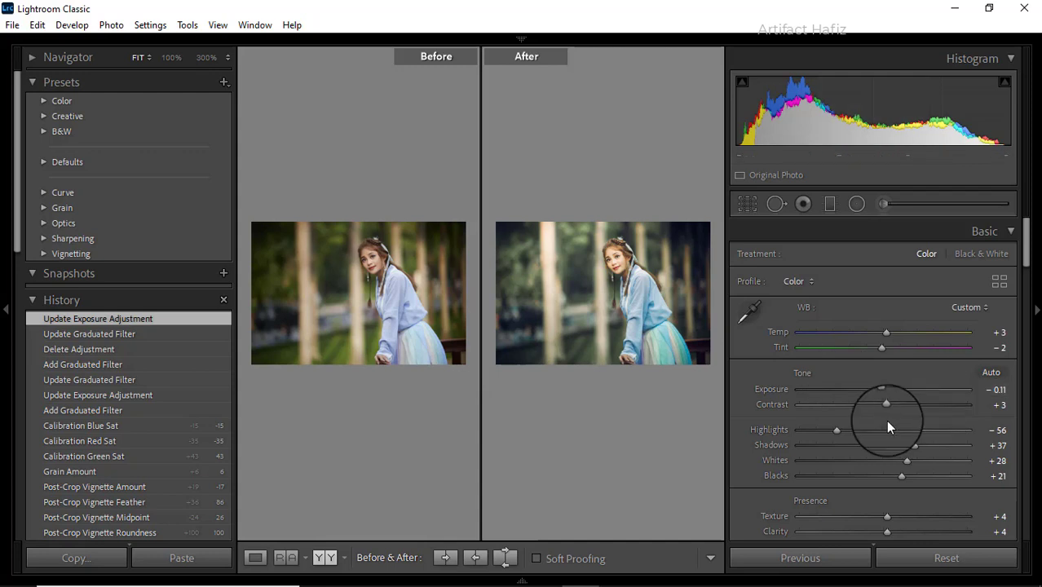
pyautogui.moveTo(877, 390); pyautogui.dragTo(876, 394)
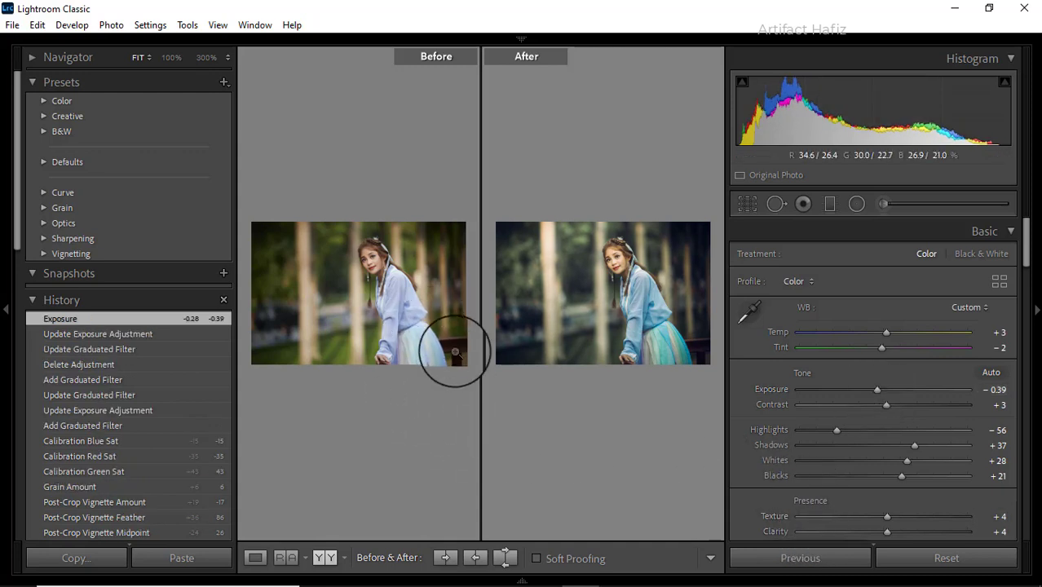
# Cycle through the split, top/bottom and side-by-side layouts, then show the edited photo alone in Loupe
pyautogui.click(326, 557)
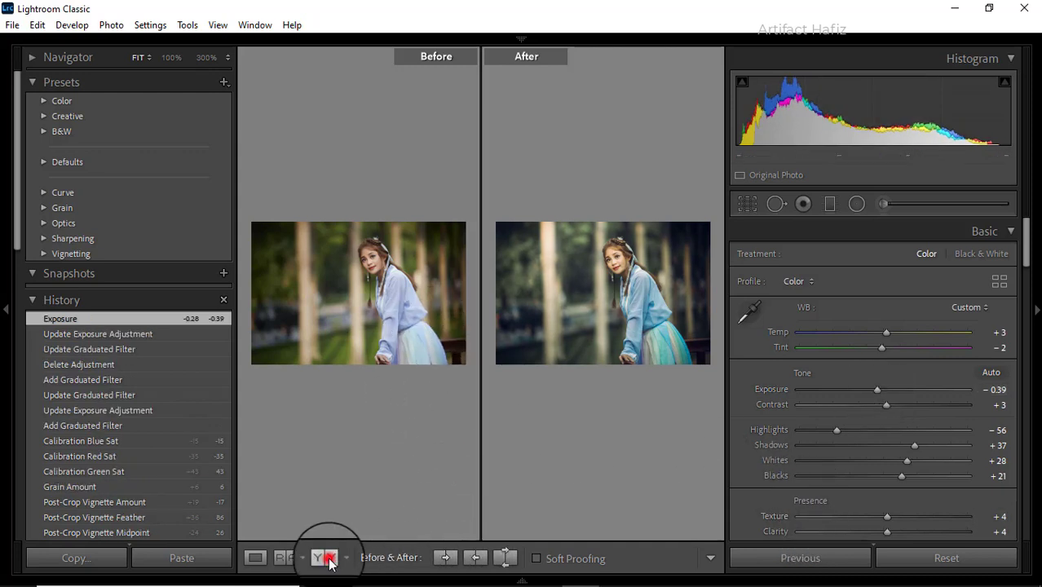
pyautogui.click(325, 558)
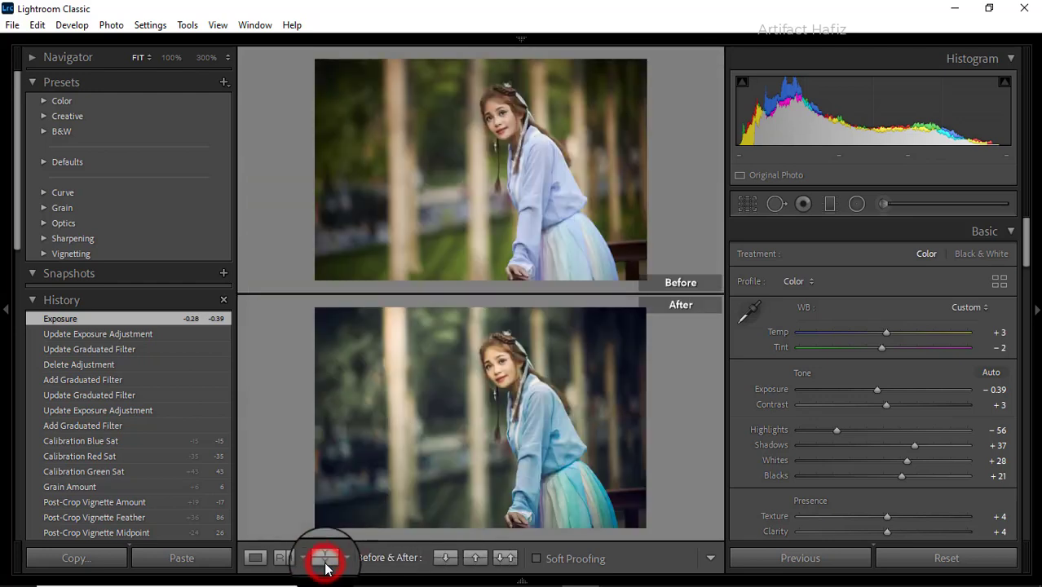
pyautogui.click(325, 558)
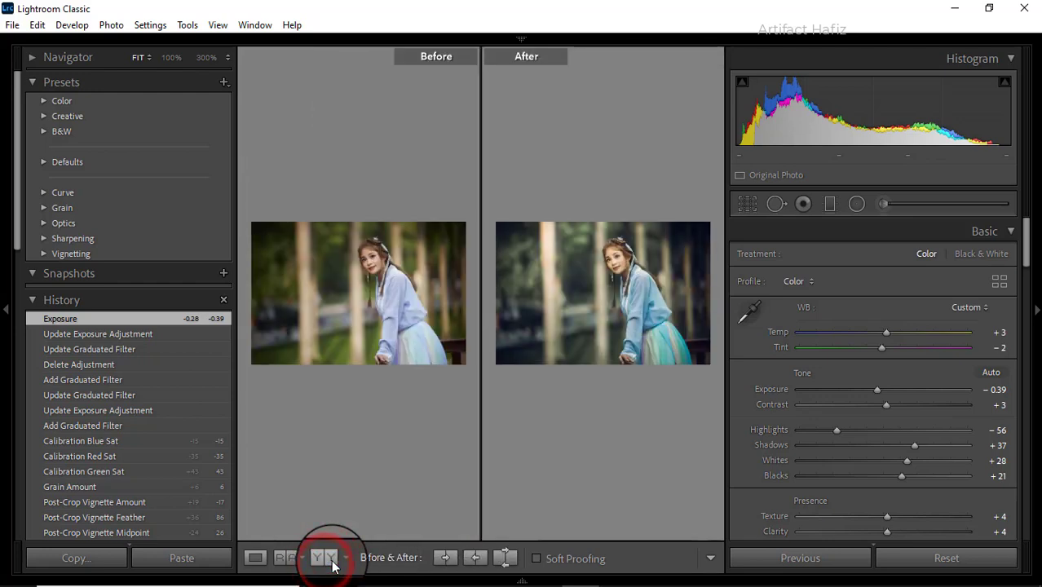
pyautogui.click(256, 558)
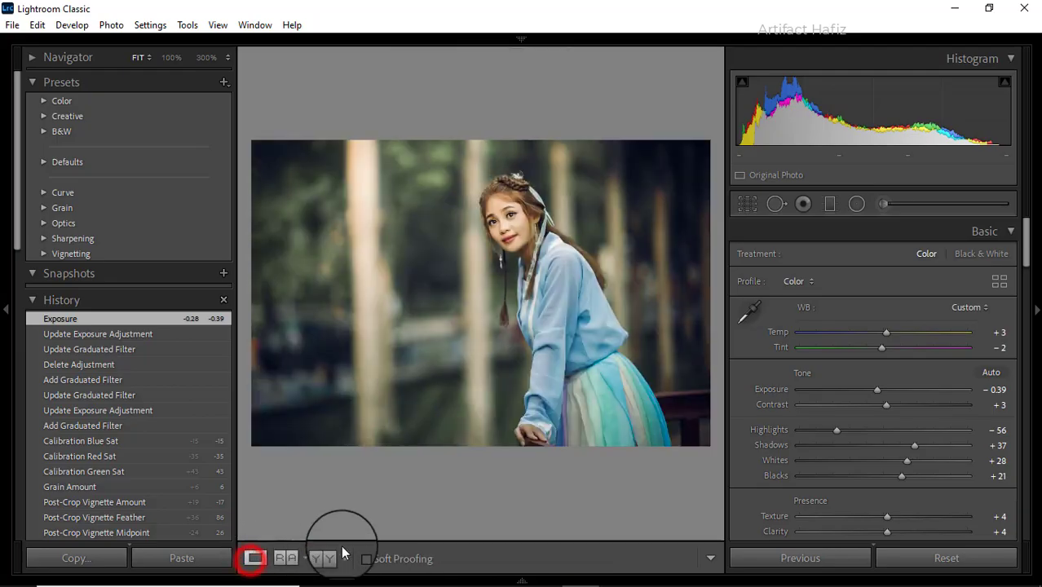